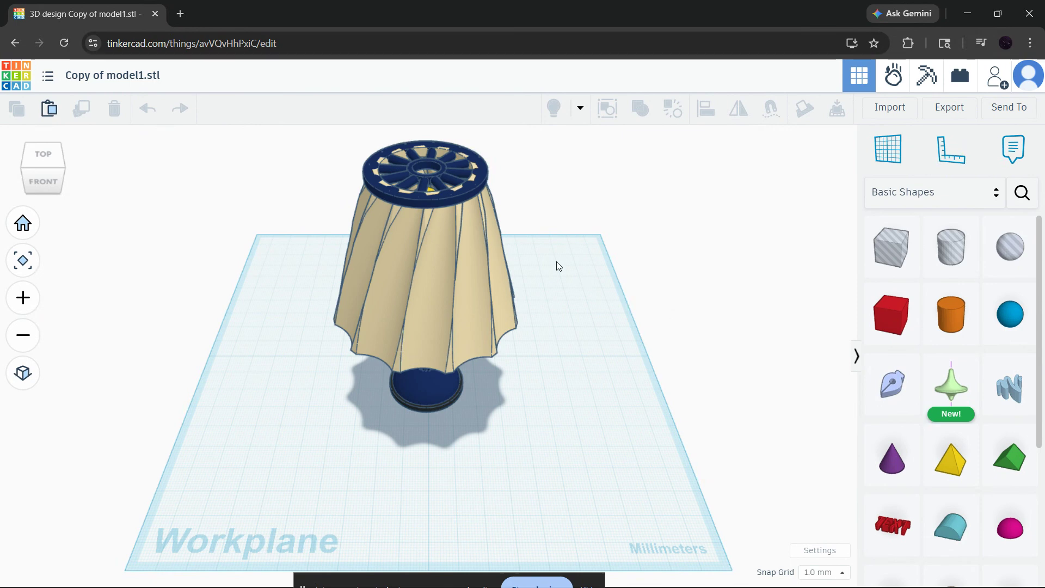
# Step: Examine the lamp model from several angles and select the whole lamp on the workplane
pyautogui.moveTo(534, 342)
pyautogui.mouseDown(button='right')
pyautogui.moveTo(519, 237)
pyautogui.moveTo(541, 334)
pyautogui.moveTo(293, 341)
pyautogui.moveTo(560, 357)
pyautogui.moveTo(541, 348)
pyautogui.mouseUp(button='right')
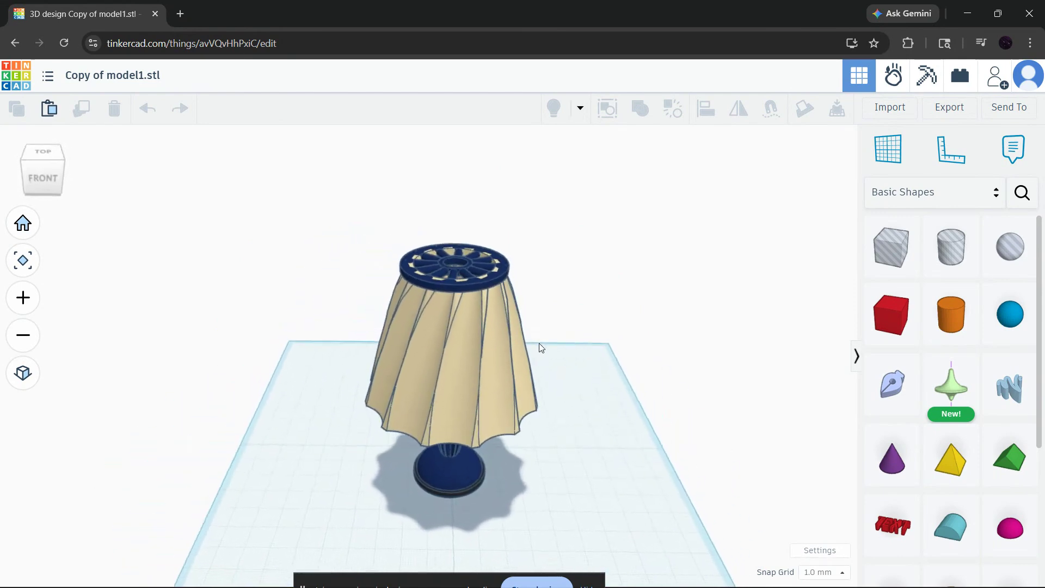
pyautogui.click(23, 223)
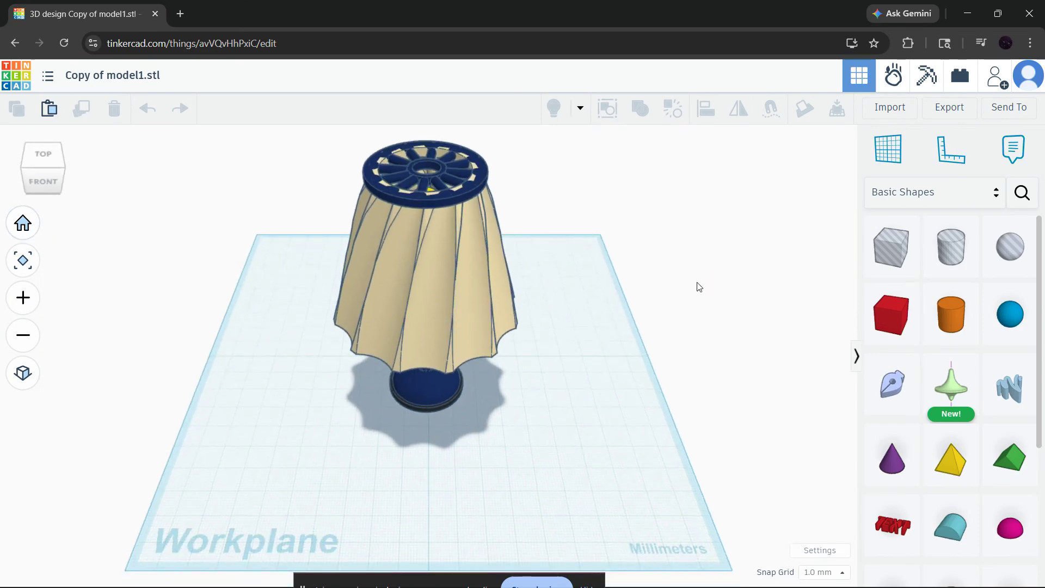
pyautogui.click(440, 173)
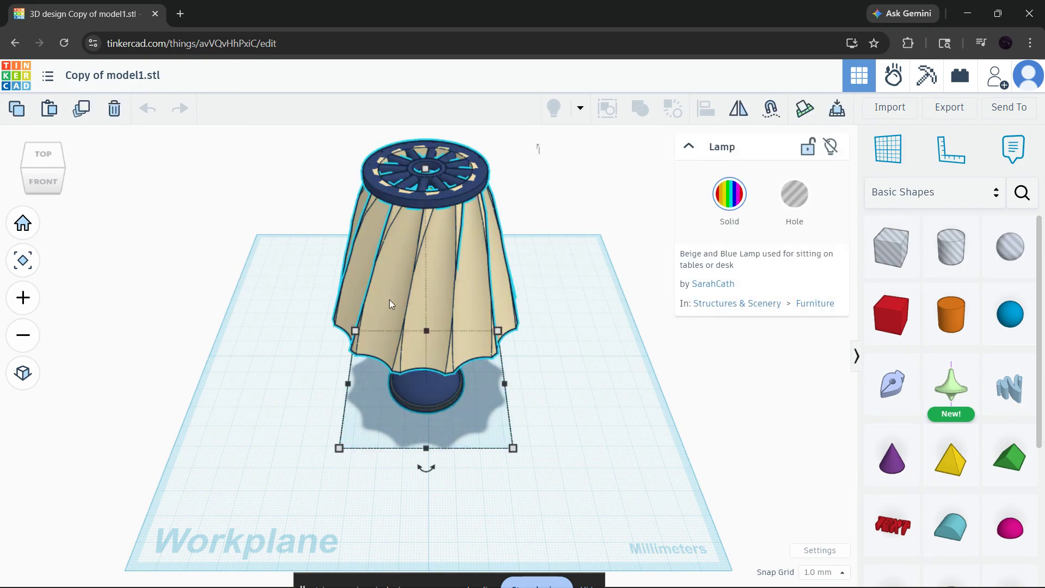
pyautogui.click(577, 313)
pyautogui.moveTo(508, 222); pyautogui.dragTo(507, 251, button='right')
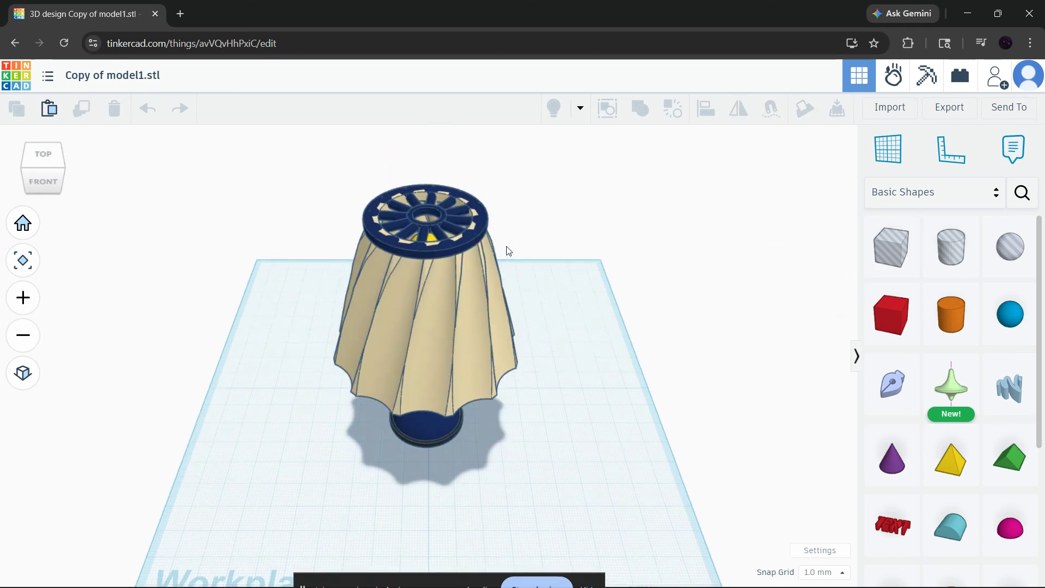
pyautogui.moveTo(506, 247); pyautogui.dragTo(517, 257, button='middle')
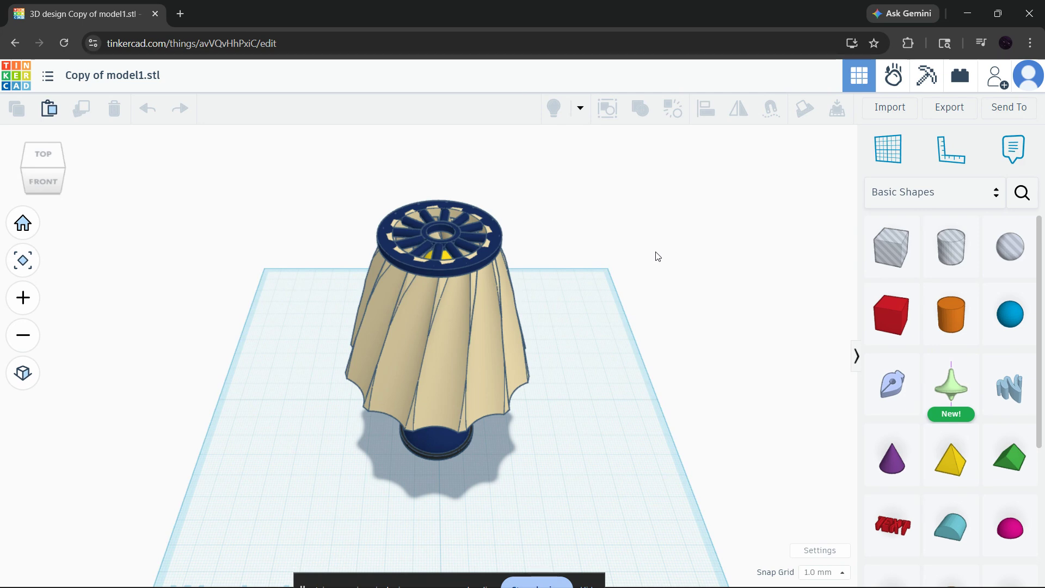
pyautogui.click(457, 248)
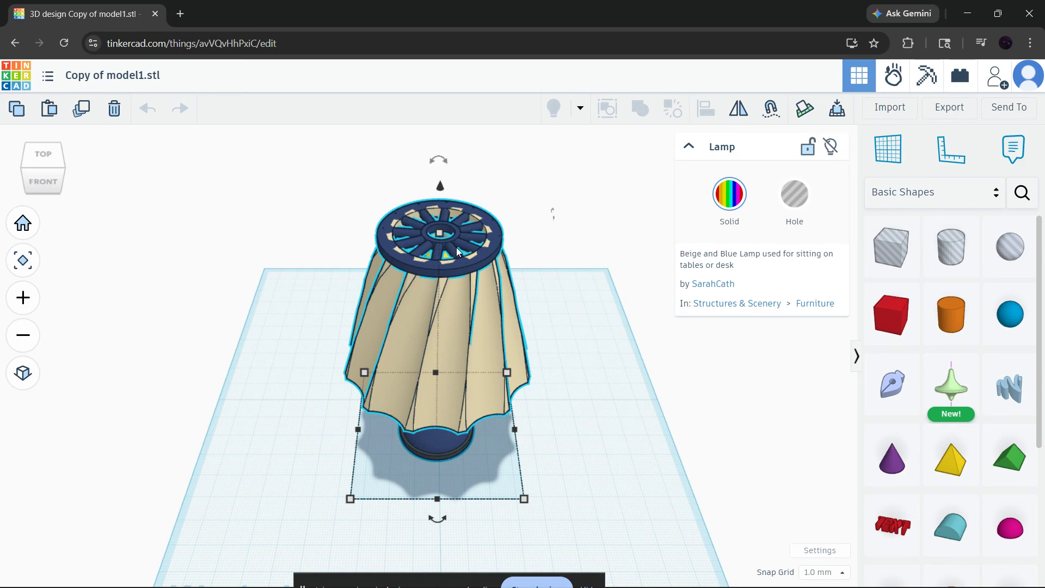
pyautogui.click(601, 280)
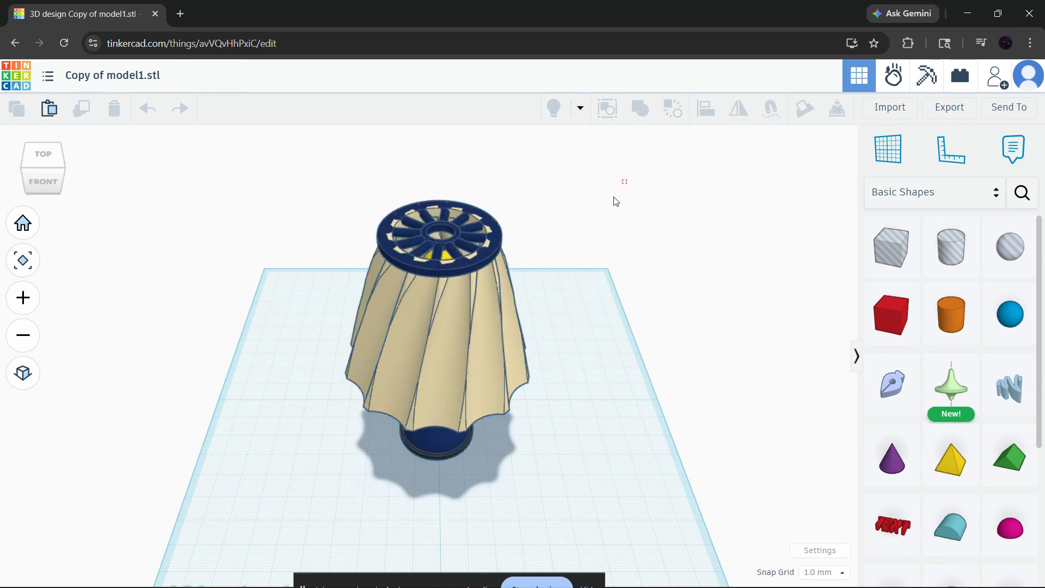
pyautogui.moveTo(627, 180); pyautogui.dragTo(279, 488)
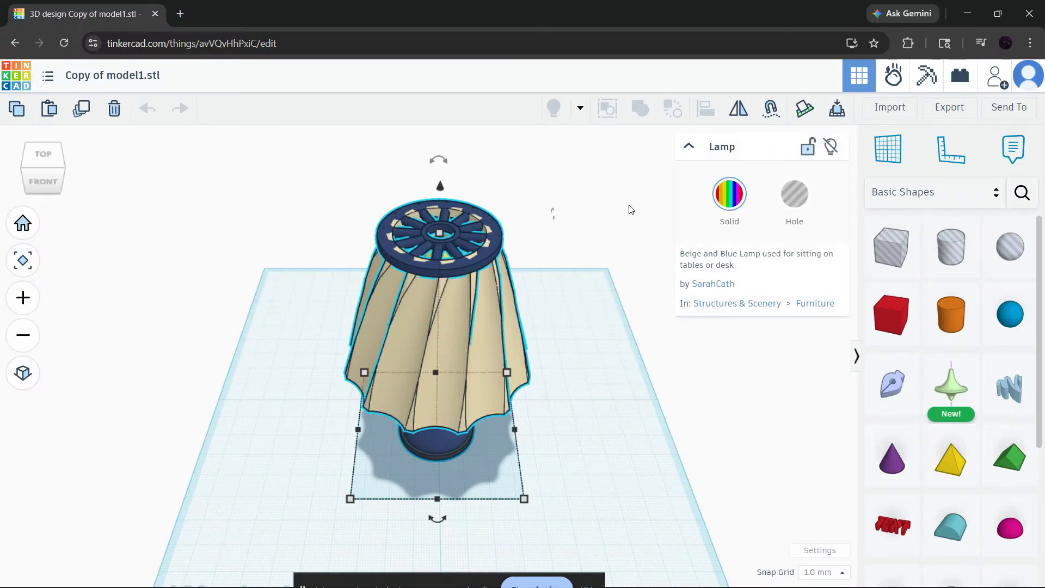
# Step: Browse the shapes library's categories, show all Shape Generators instead of the featured ones, and load more shapes
pyautogui.click(921, 193)
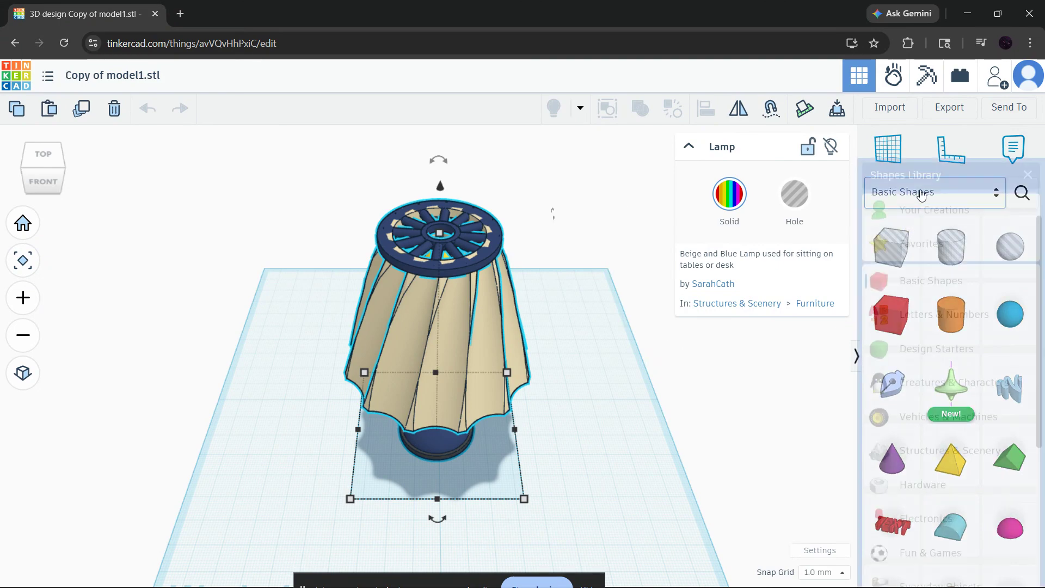
pyautogui.scroll(-2, 914, 317)
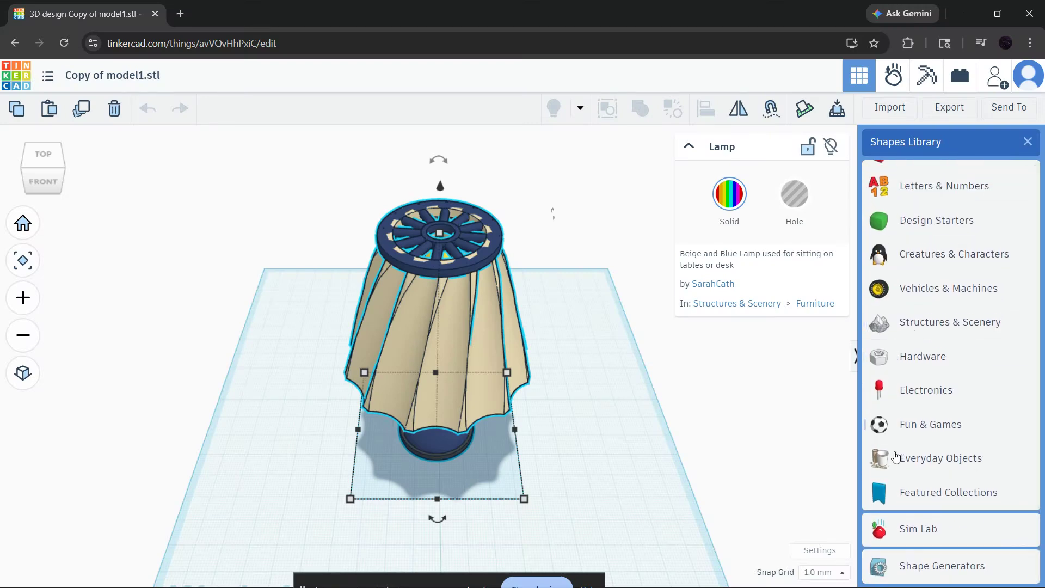
pyautogui.click(713, 484)
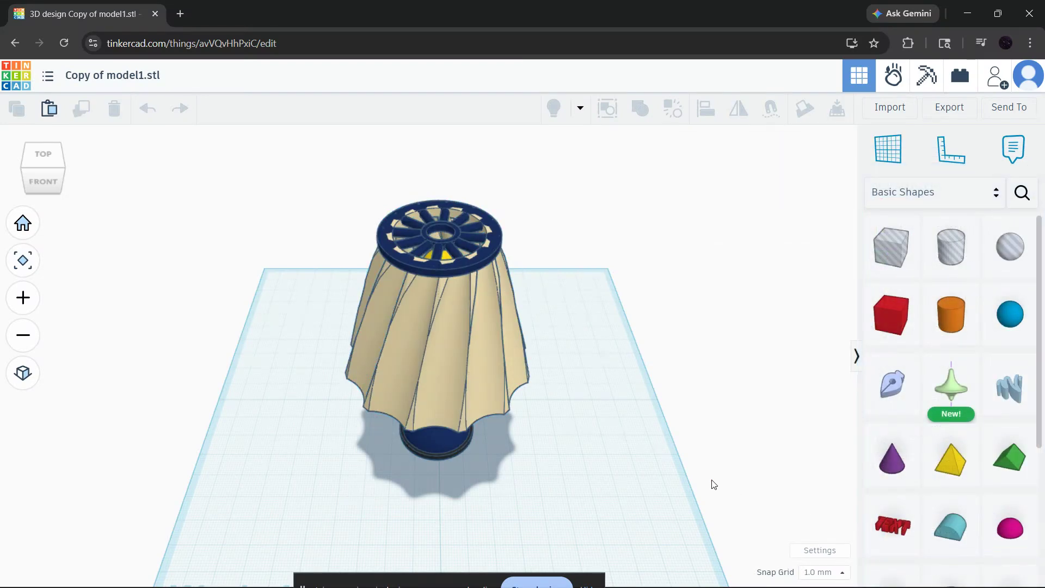
pyautogui.moveTo(609, 357); pyautogui.dragTo(539, 318, button='right')
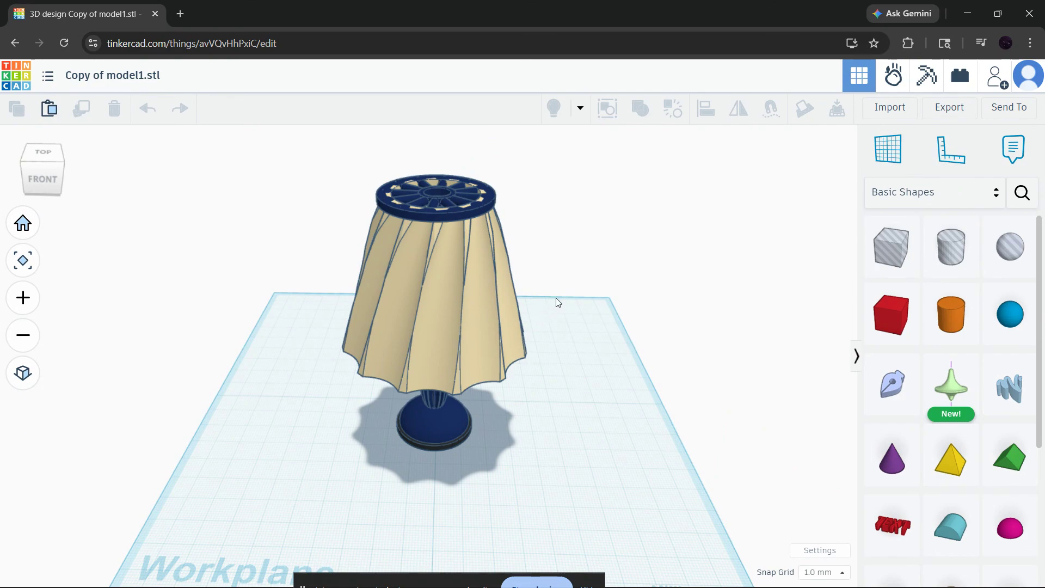
pyautogui.click(892, 193)
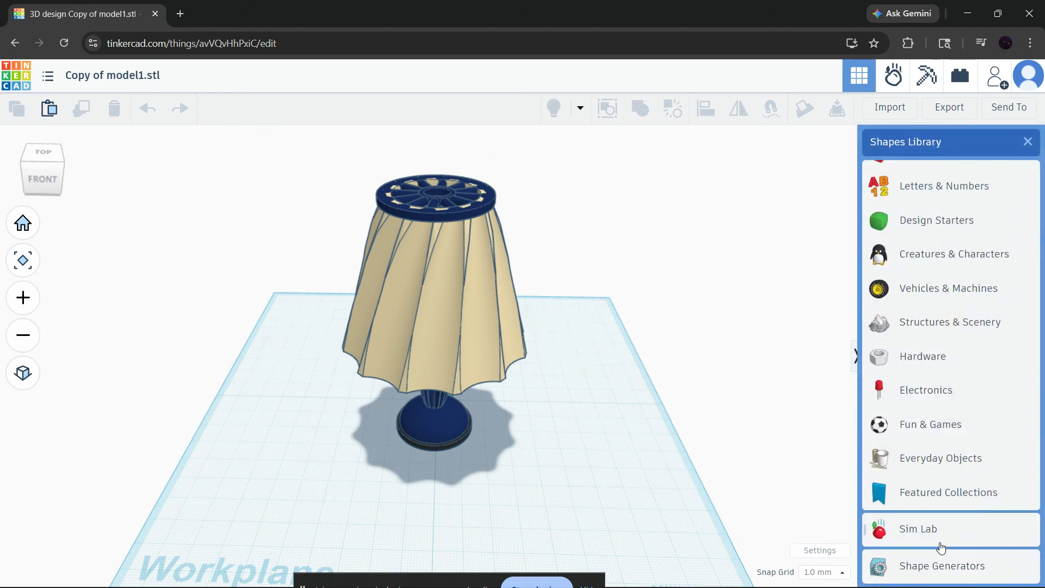
pyautogui.click(943, 567)
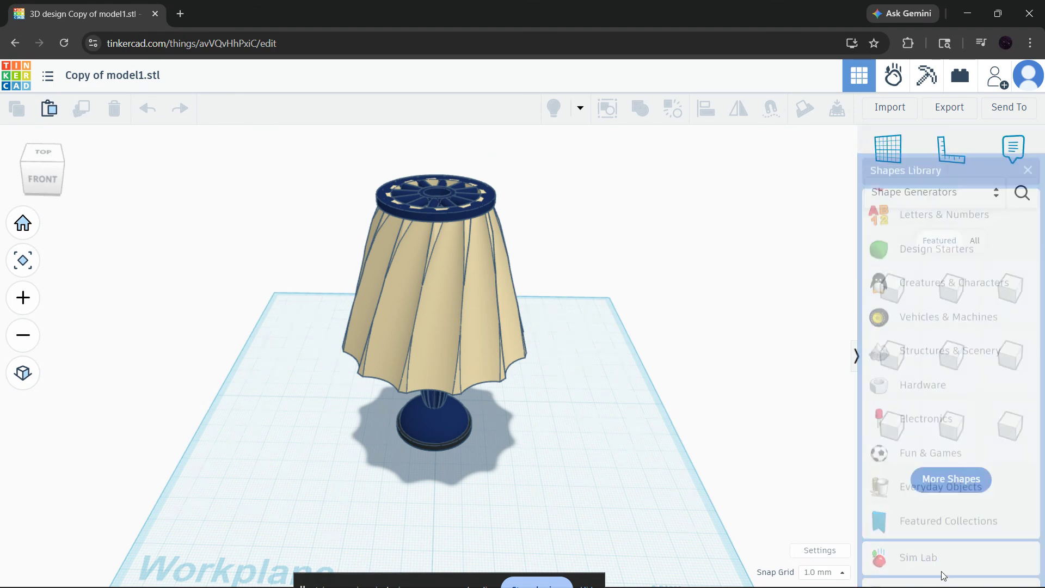
pyautogui.click(925, 492)
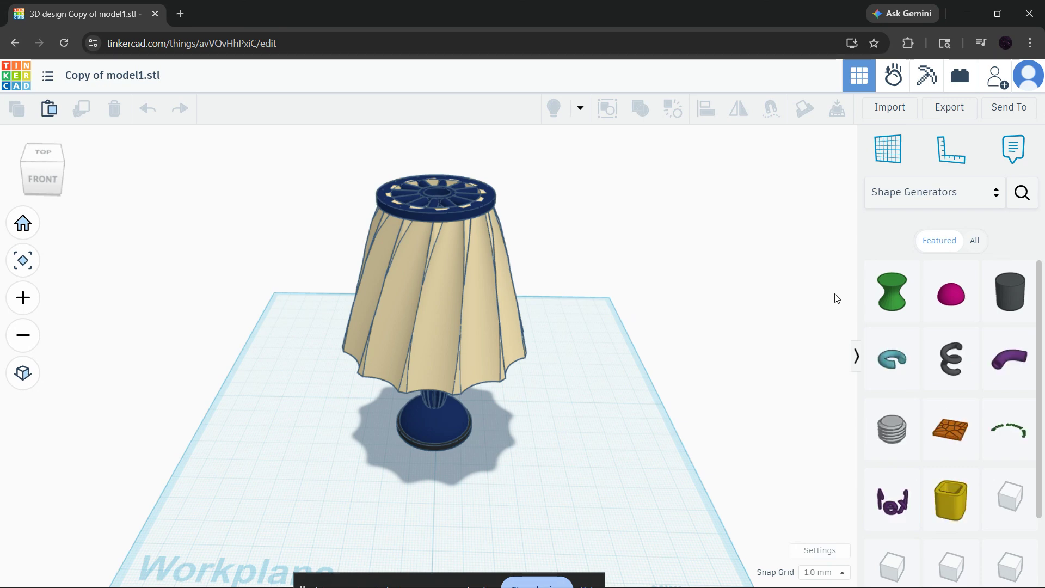
pyautogui.scroll(-3, 915, 345)
pyautogui.scroll(3, 915, 345)
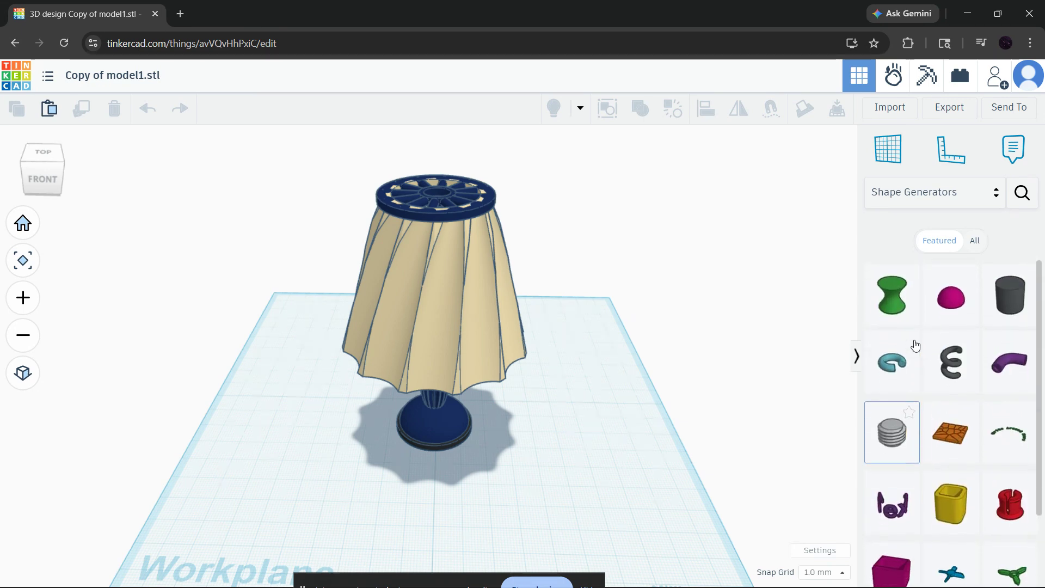
pyautogui.click(975, 240)
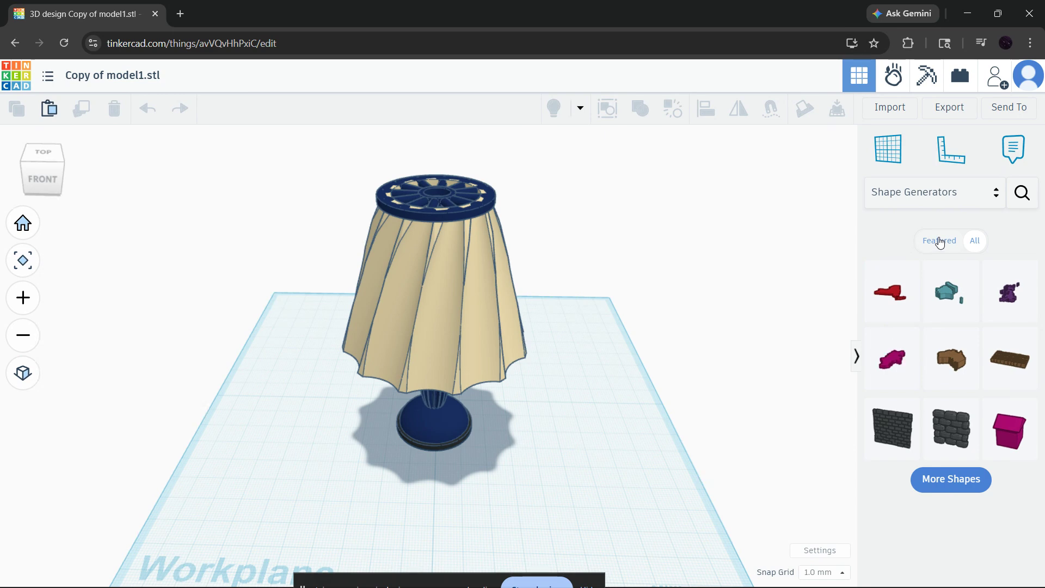
pyautogui.click(948, 482)
pyautogui.scroll(-3, 984, 416)
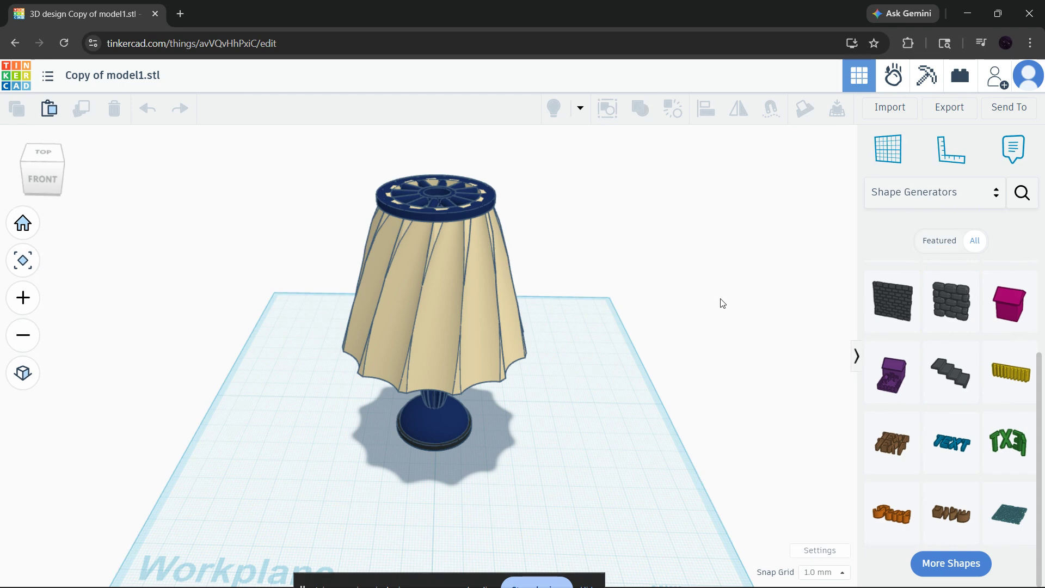
# Step: Try moving the lamp past the workplane's edge and stretching its base footprint, undoing both changes
pyautogui.scroll(-5, 722, 303)
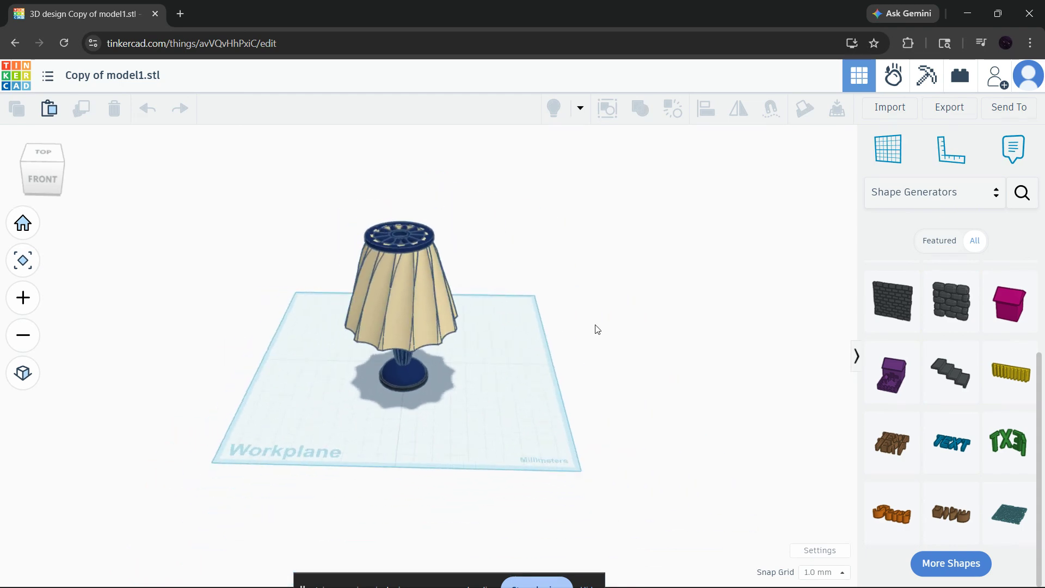
pyautogui.moveTo(476, 361); pyautogui.dragTo(568, 421)
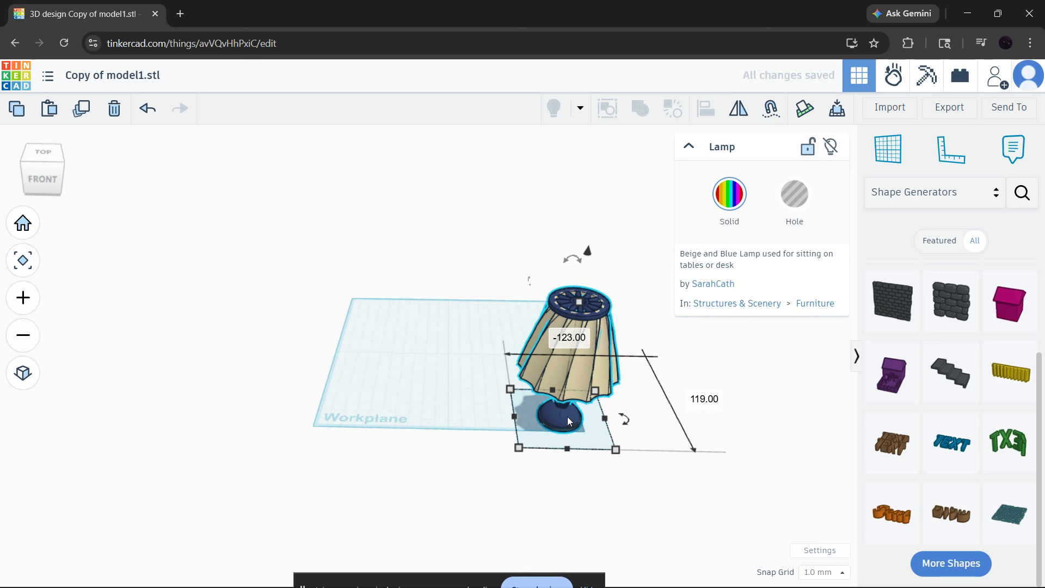
pyautogui.hotkey('ctrl', 'z')
pyautogui.hotkey('ctrl', 'z')
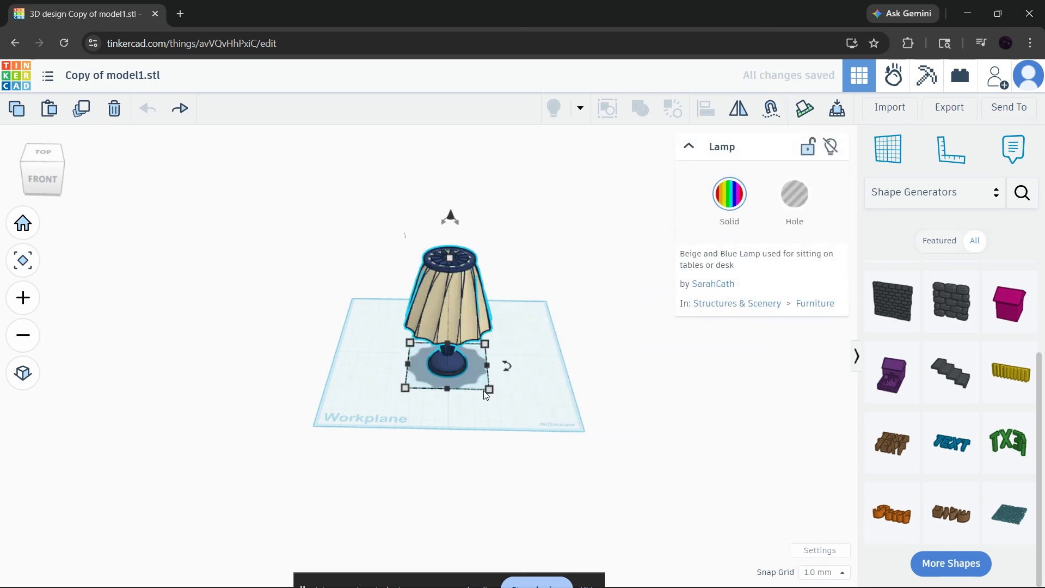
pyautogui.moveTo(489, 390); pyautogui.dragTo(822, 566)
pyautogui.hotkey('ctrl', 'z')
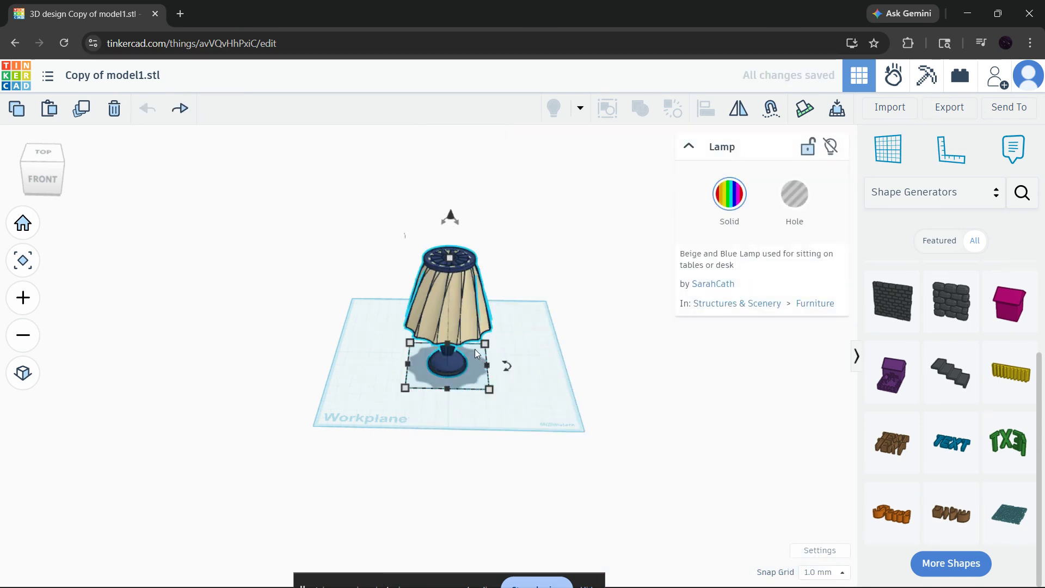
# Step: Move the lamp to the workplane's front right corner and back near the centre by about 80 mm and 50 mm, and deselect it
pyautogui.moveTo(449, 373); pyautogui.dragTo(539, 402)
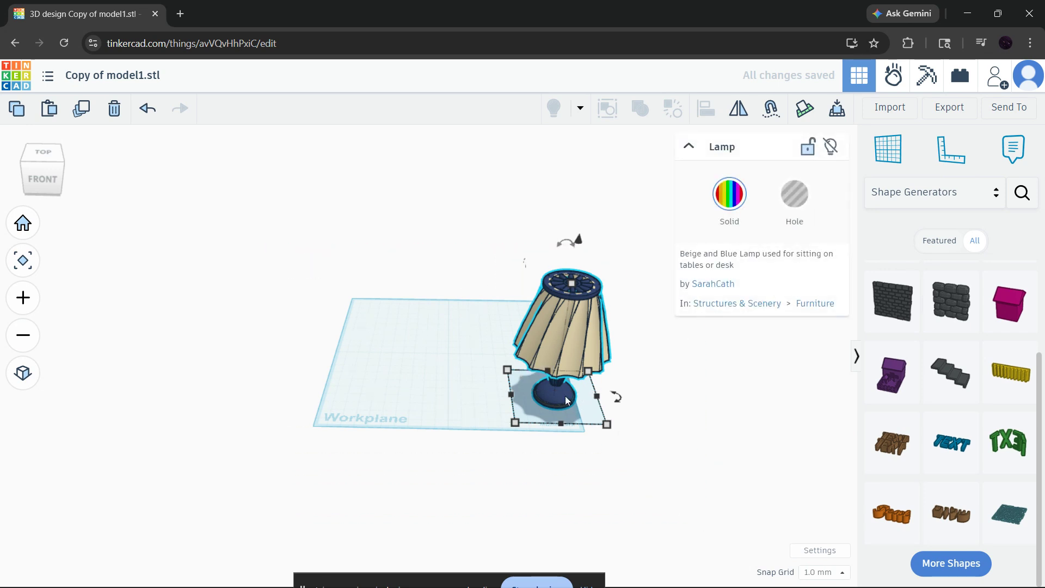
pyautogui.moveTo(561, 393); pyautogui.dragTo(456, 357)
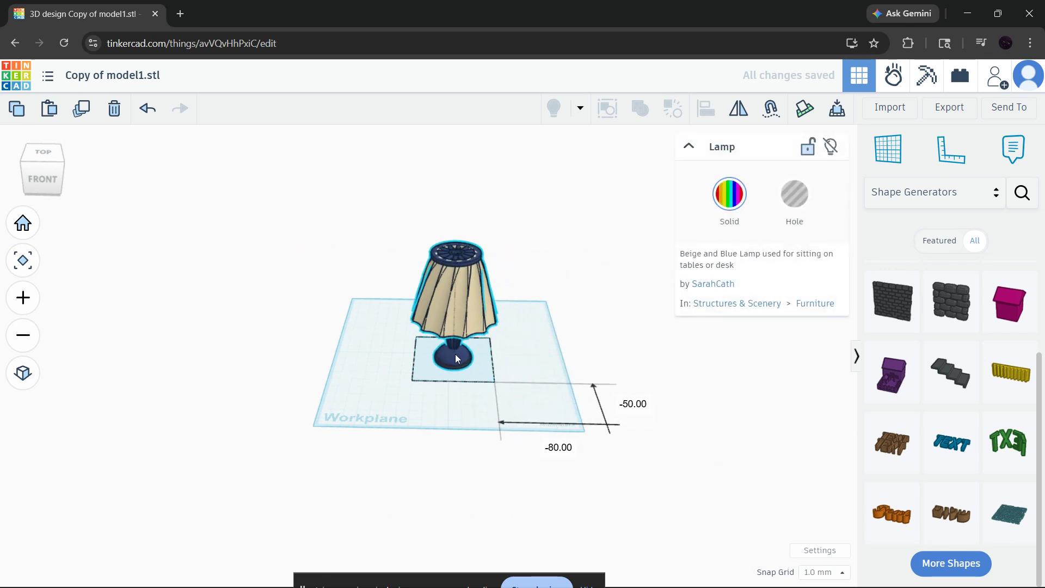
pyautogui.click(571, 354)
# Step: Shift the lamp slightly sideways and set both of its horizontal move offsets to 0
pyautogui.scroll(-4, 578, 354)
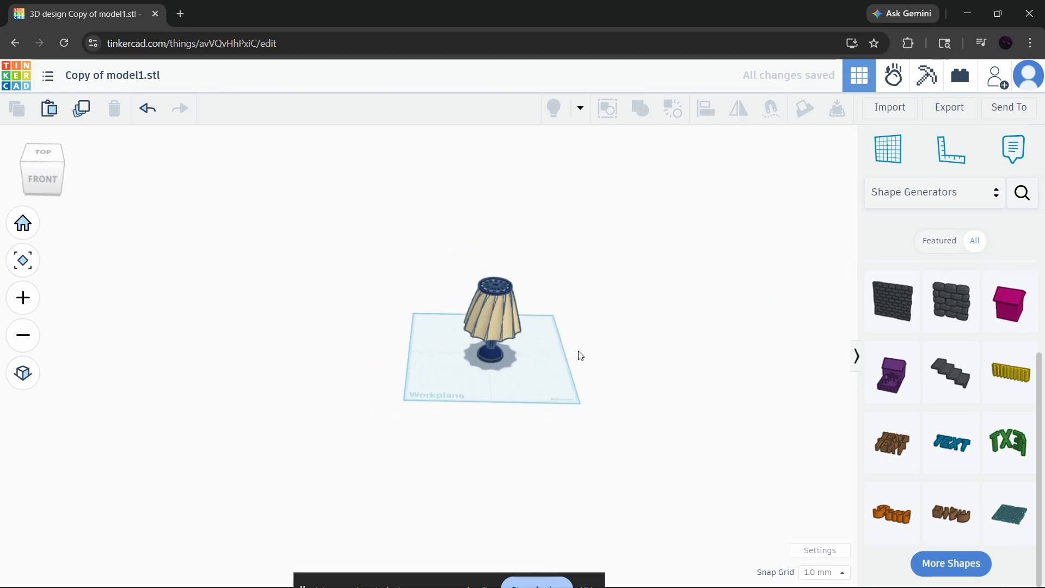
pyautogui.scroll(-3, 252, 357)
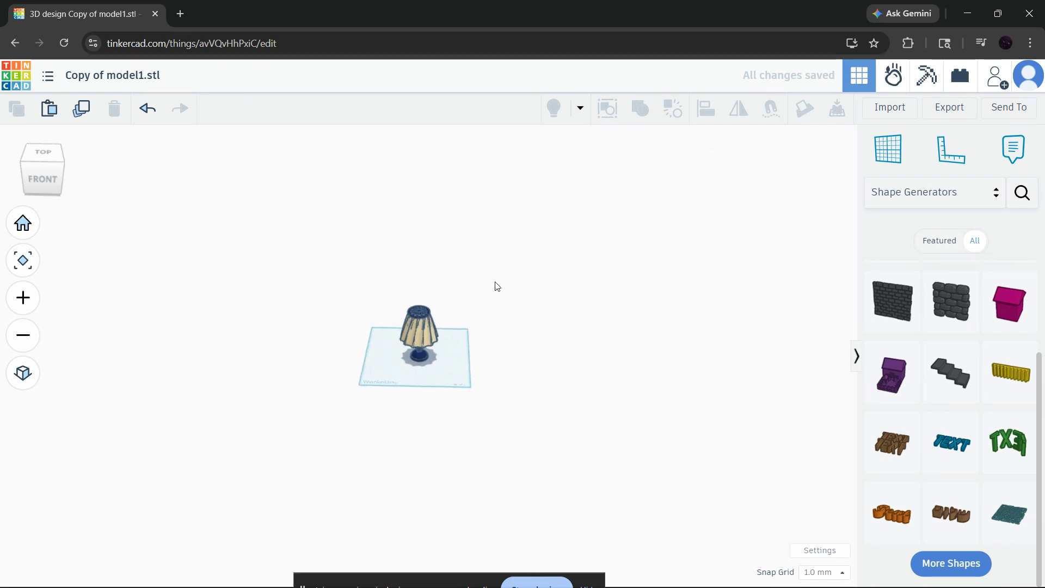
pyautogui.moveTo(389, 296); pyautogui.dragTo(459, 374)
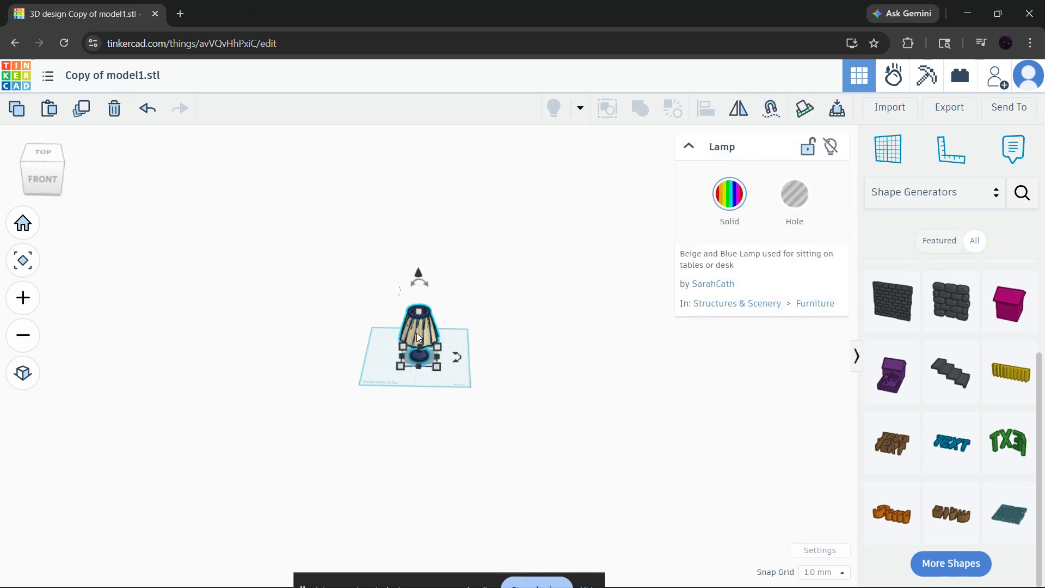
pyautogui.moveTo(416, 332); pyautogui.dragTo(436, 329)
pyautogui.click(402, 386)
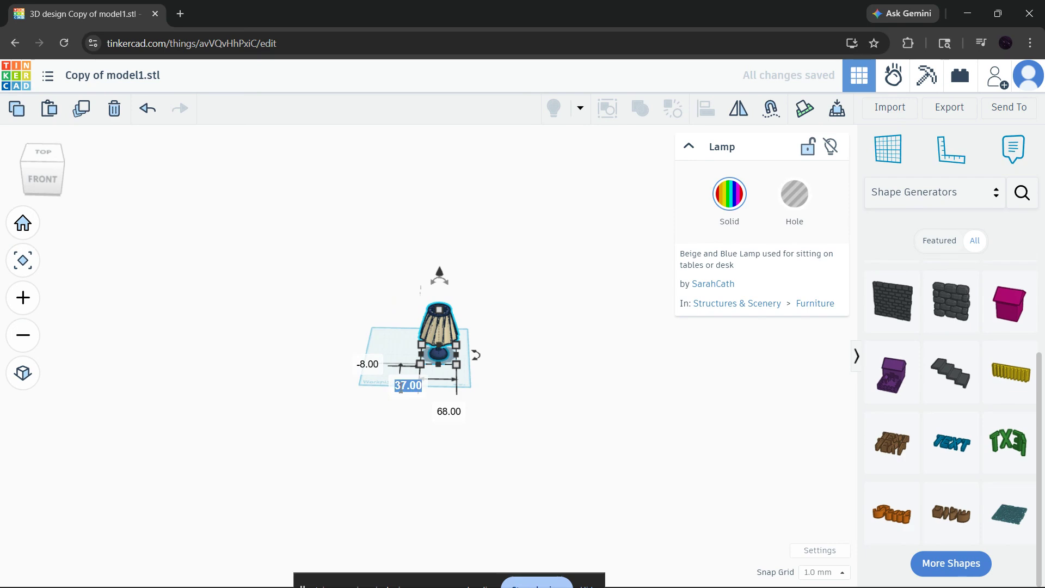
pyautogui.write('0')
pyautogui.press('Tab')
pyautogui.write('0')
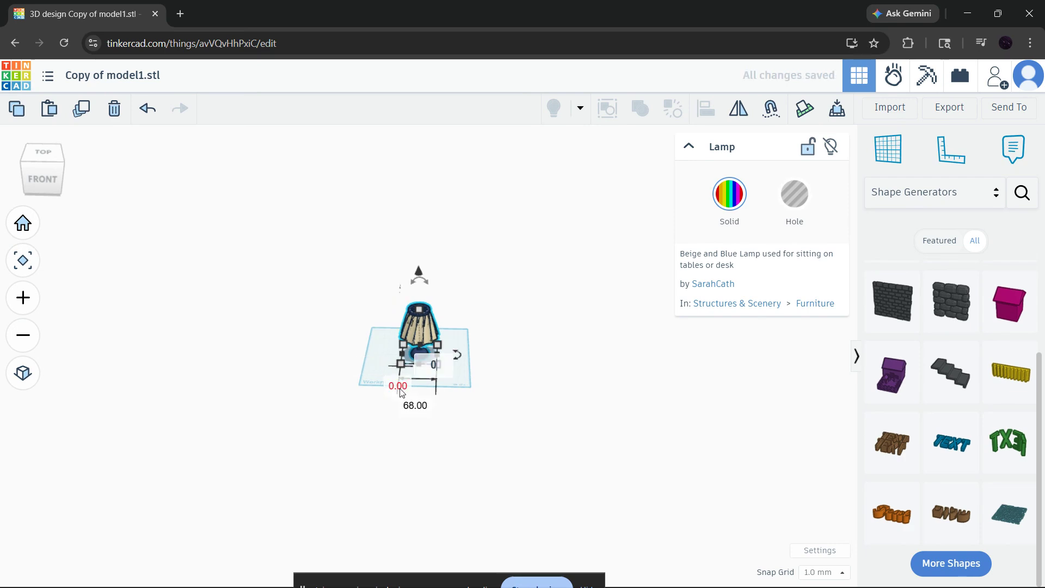
pyautogui.press('Return')
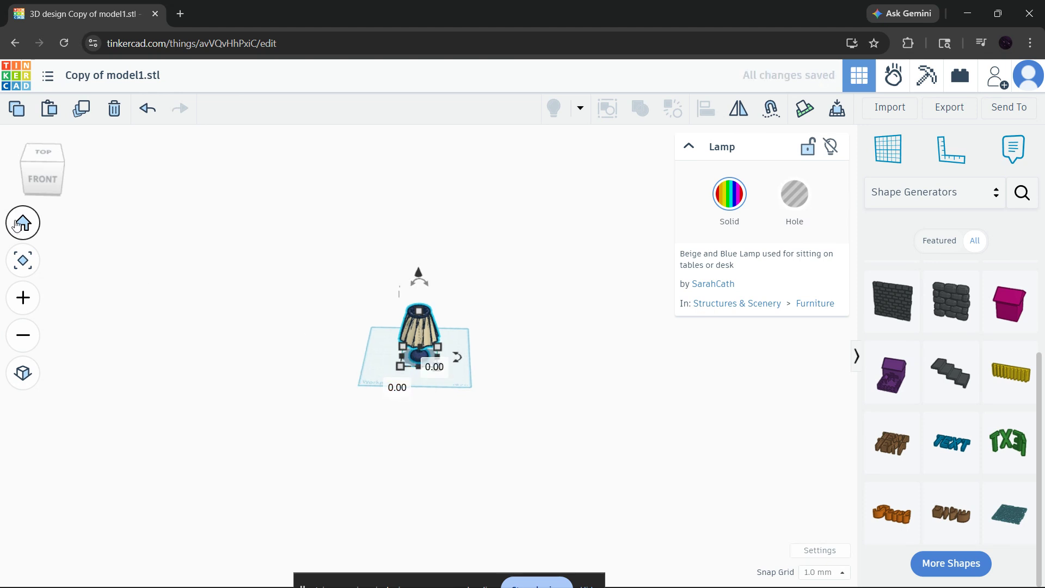
# Step: With the lamp selected in the home view, read the Union Group tool's description and look at the lamp from above
pyautogui.click(20, 224)
pyautogui.click(537, 368)
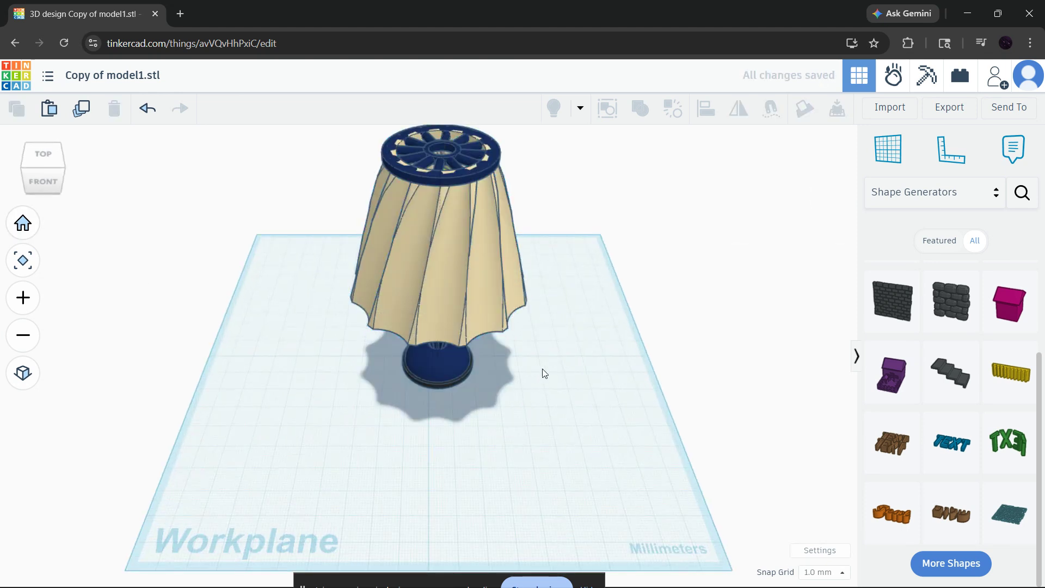
pyautogui.click(512, 280)
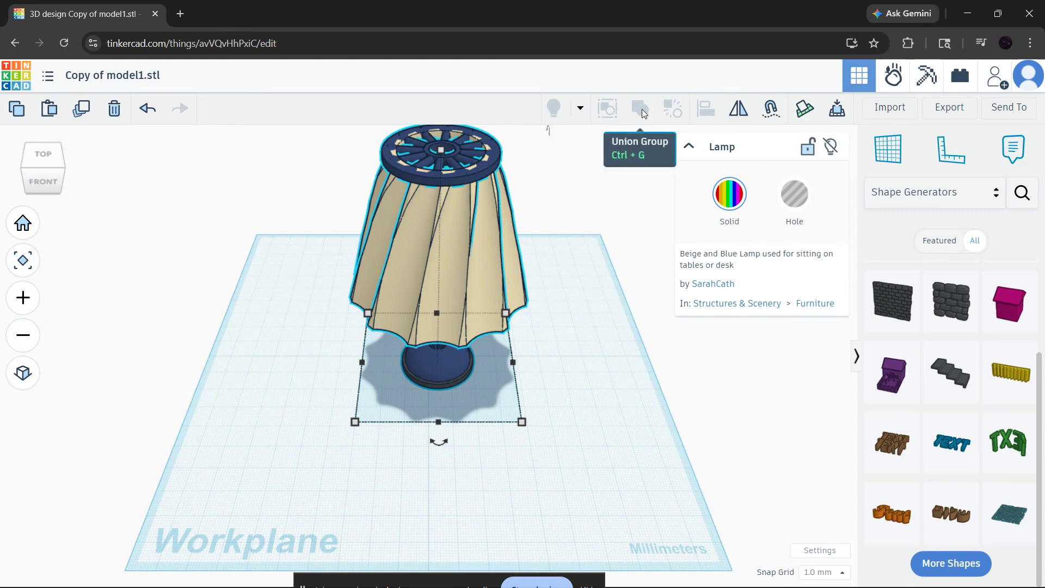
pyautogui.moveTo(643, 110)
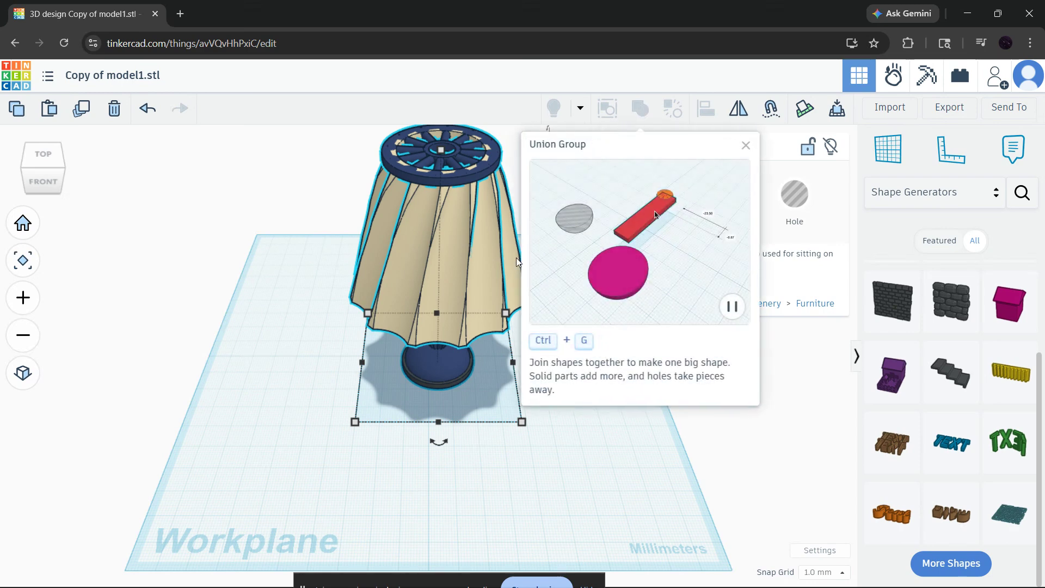
pyautogui.click(553, 493)
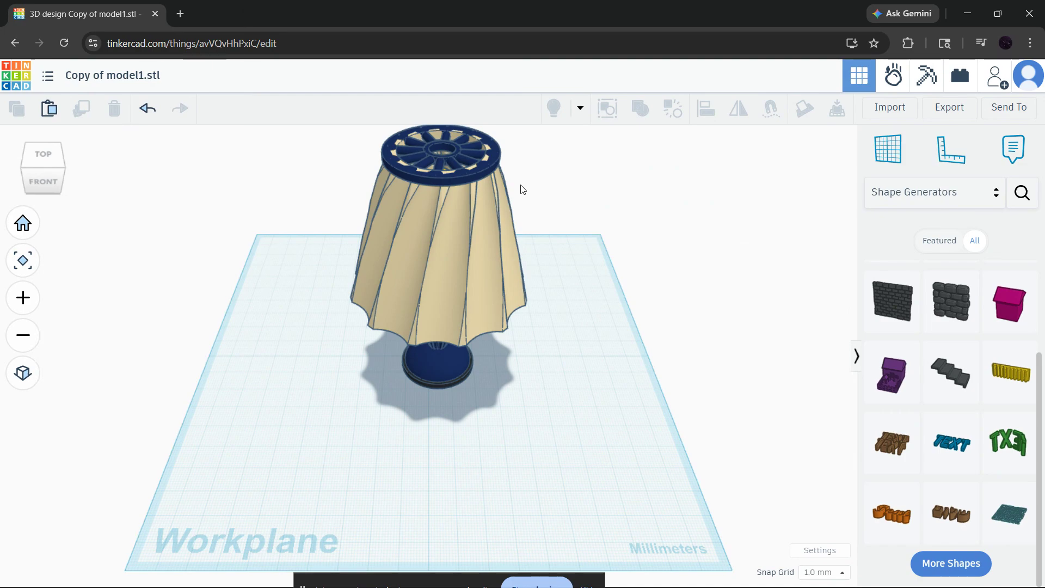
pyautogui.moveTo(521, 189); pyautogui.dragTo(544, 215, button='right')
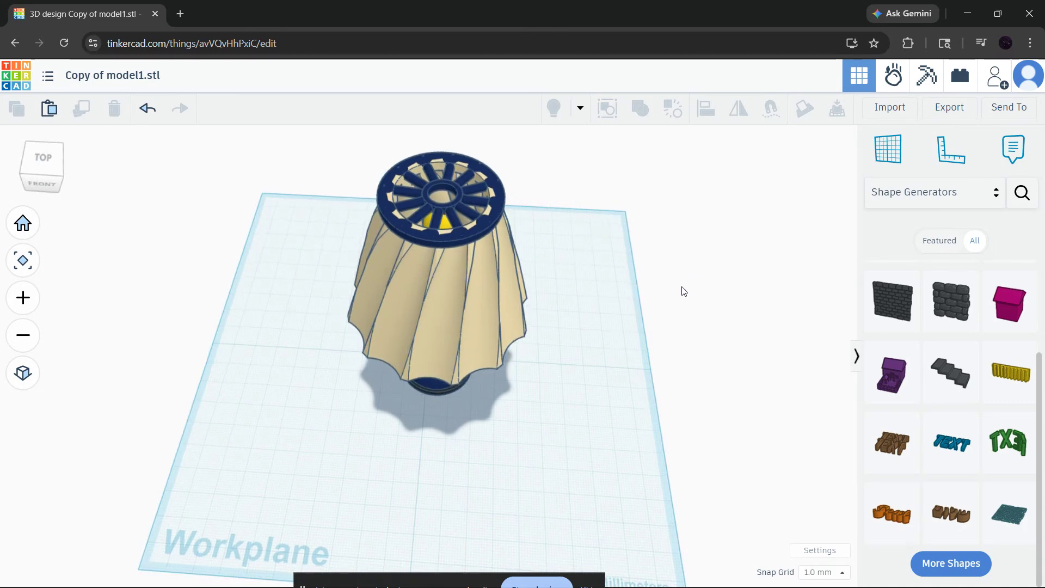
# Step: Duplicate the model1.stl design from the designs dashboard and show the opened copy in the home view
pyautogui.click(22, 223)
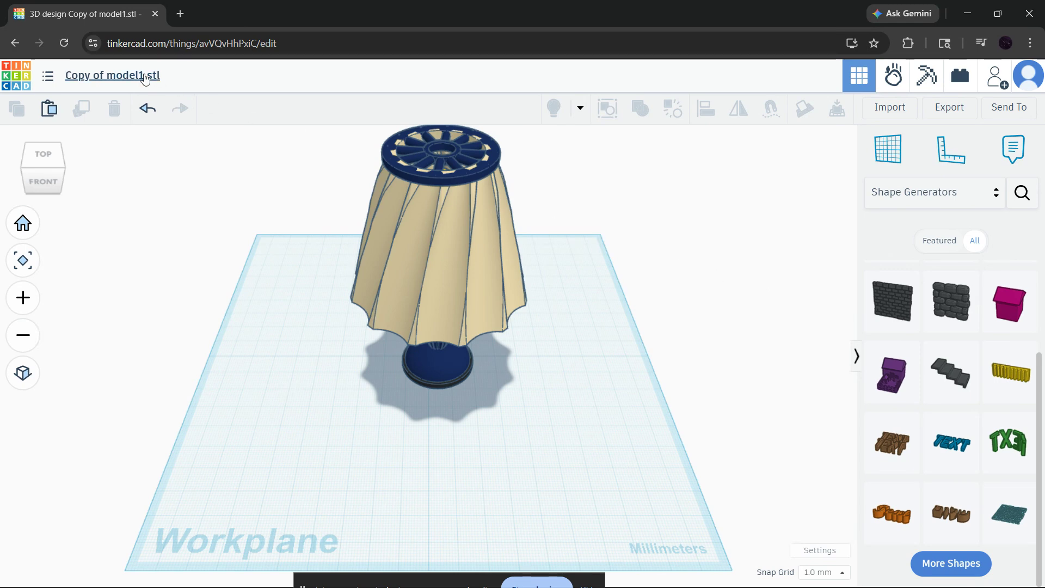
pyautogui.click(15, 80)
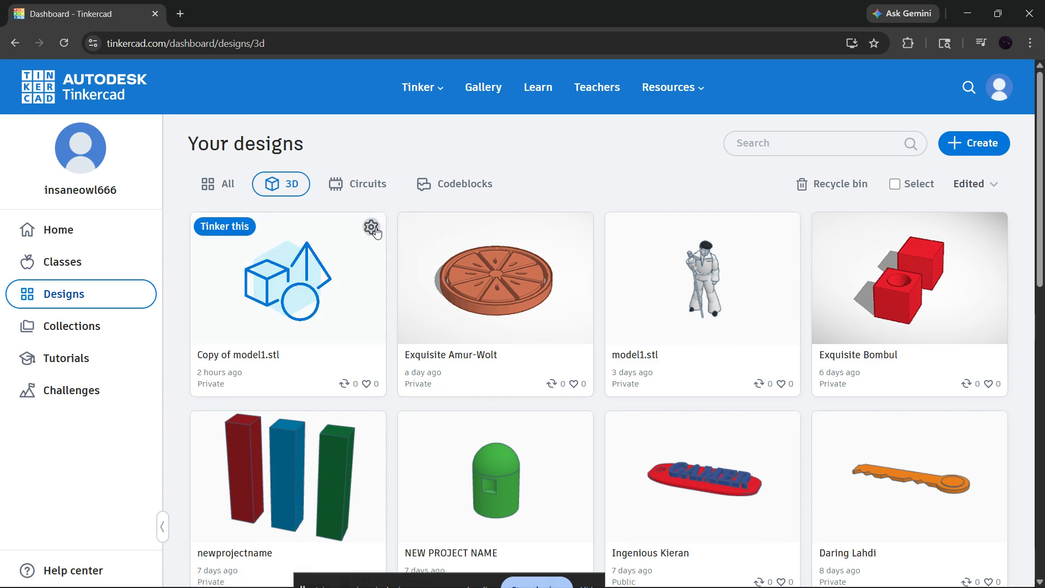
pyautogui.click(371, 227)
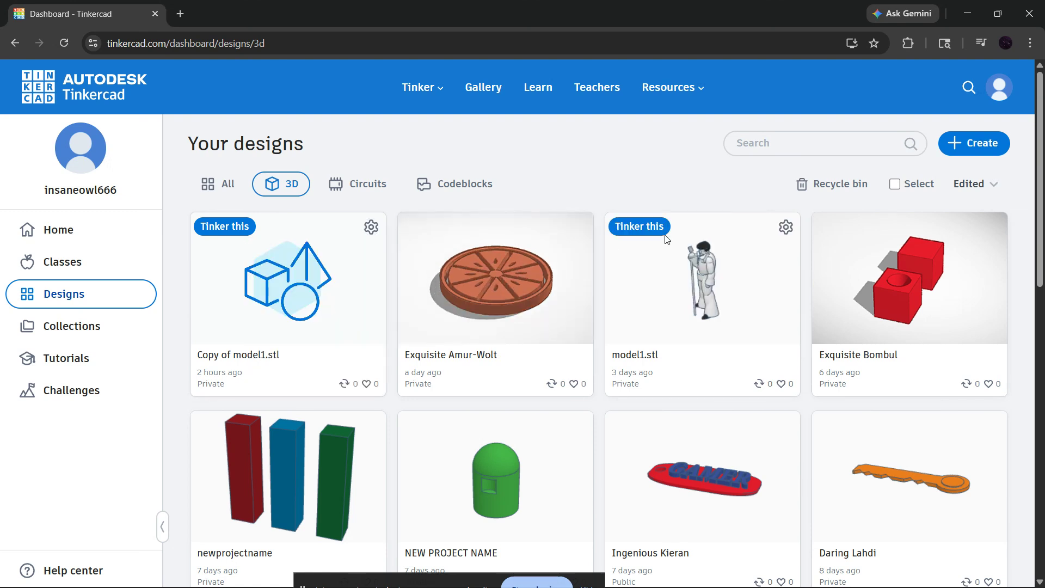
pyautogui.click(784, 227)
pyautogui.click(728, 282)
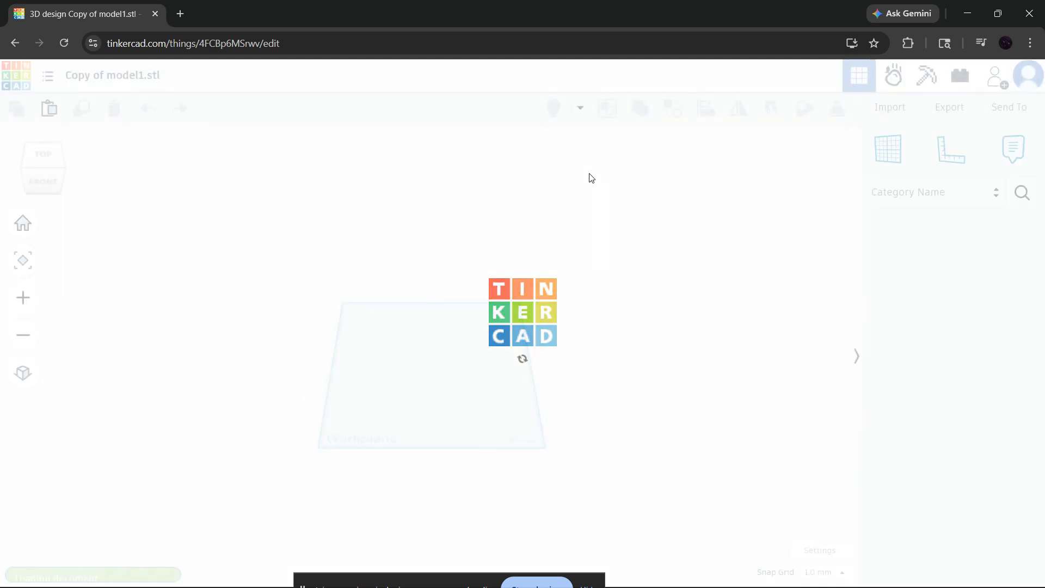
pyautogui.click(25, 234)
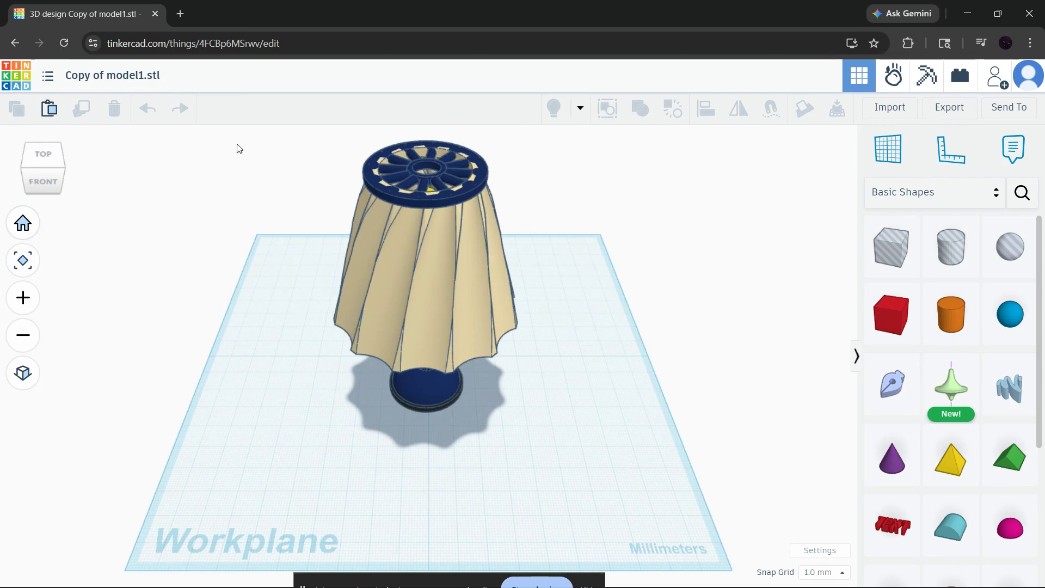
# Step: Open the System page of Chrome's settings and turn graphics acceleration off and back on
pyautogui.click(1030, 43)
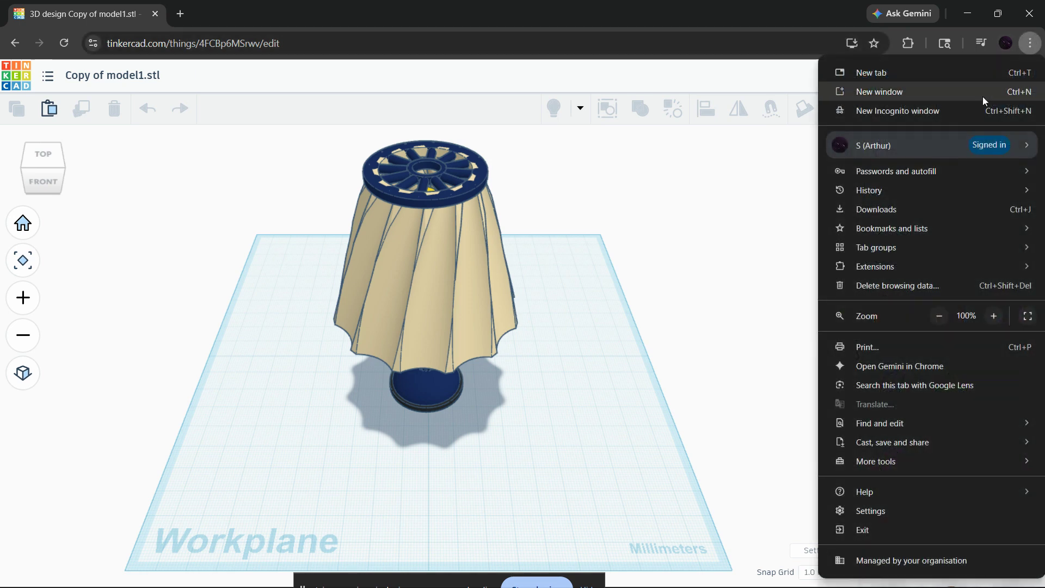
pyautogui.click(871, 511)
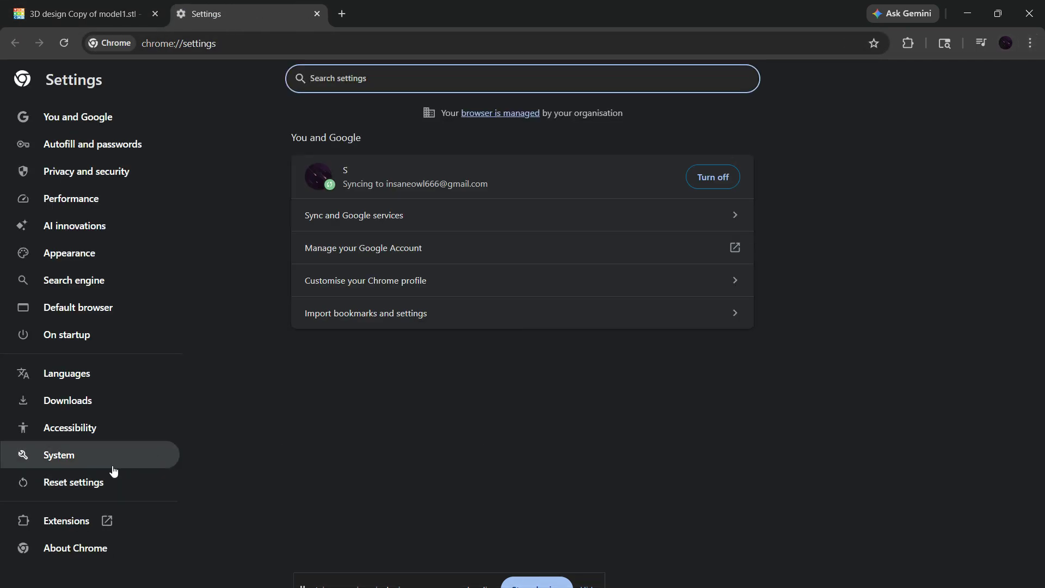
pyautogui.click(93, 464)
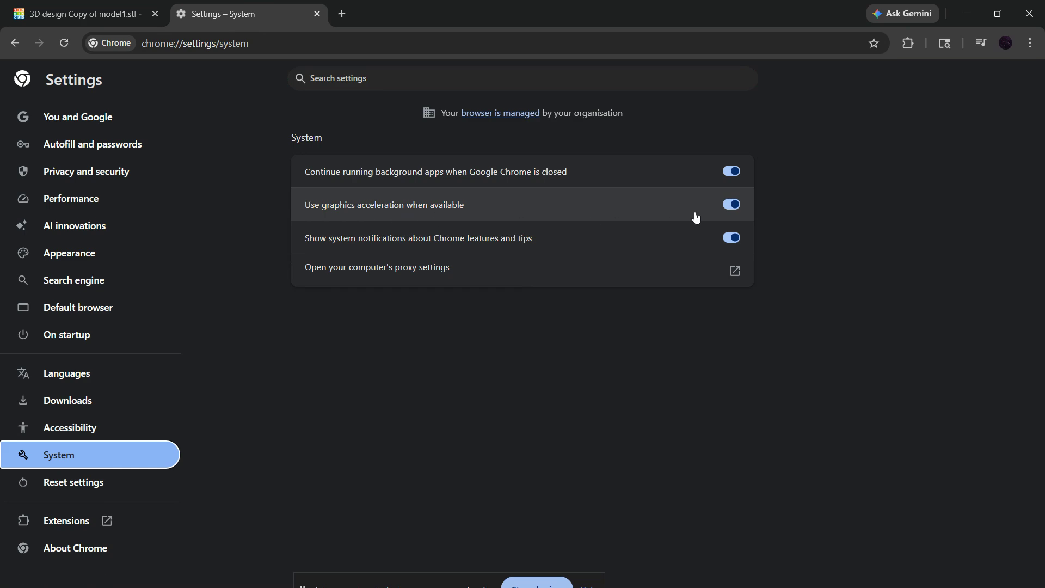
pyautogui.click(731, 205)
pyautogui.click(731, 205)
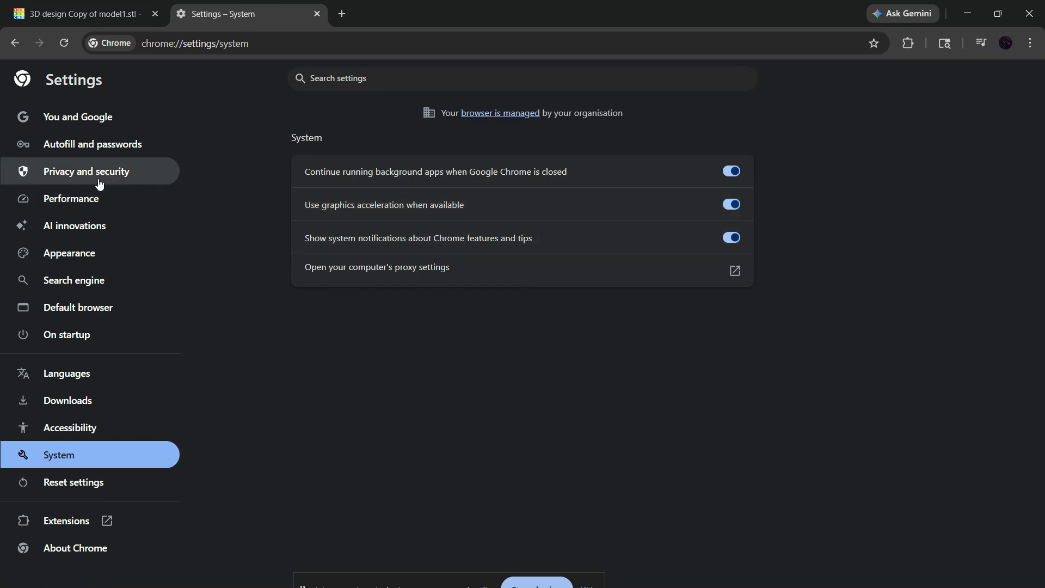
# Step: Set up the deletion of browsing data for the last 24 hours, including cookies and other site data
pyautogui.click(68, 180)
pyautogui.click(404, 271)
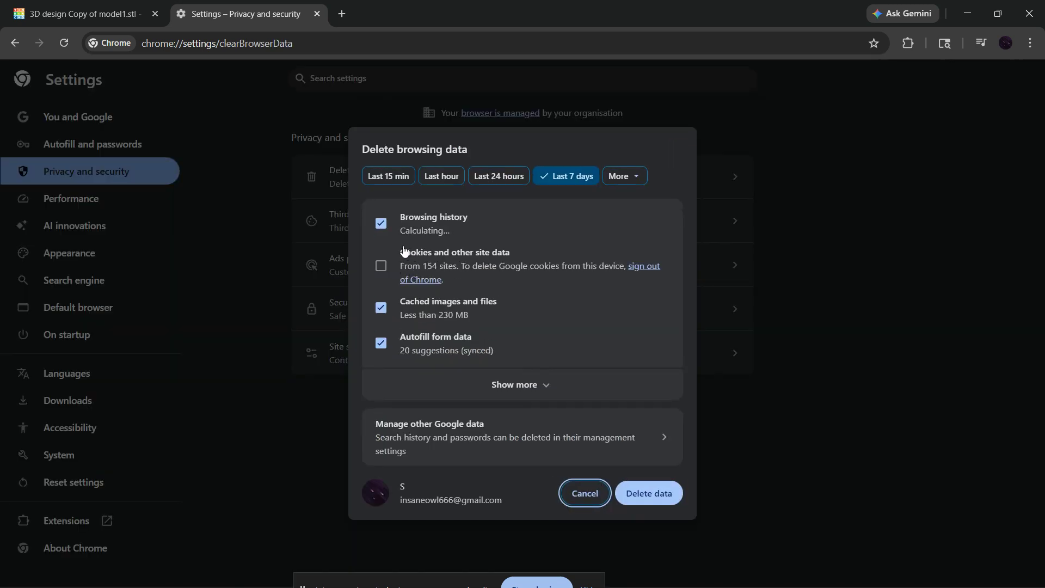
pyautogui.click(404, 251)
pyautogui.click(493, 177)
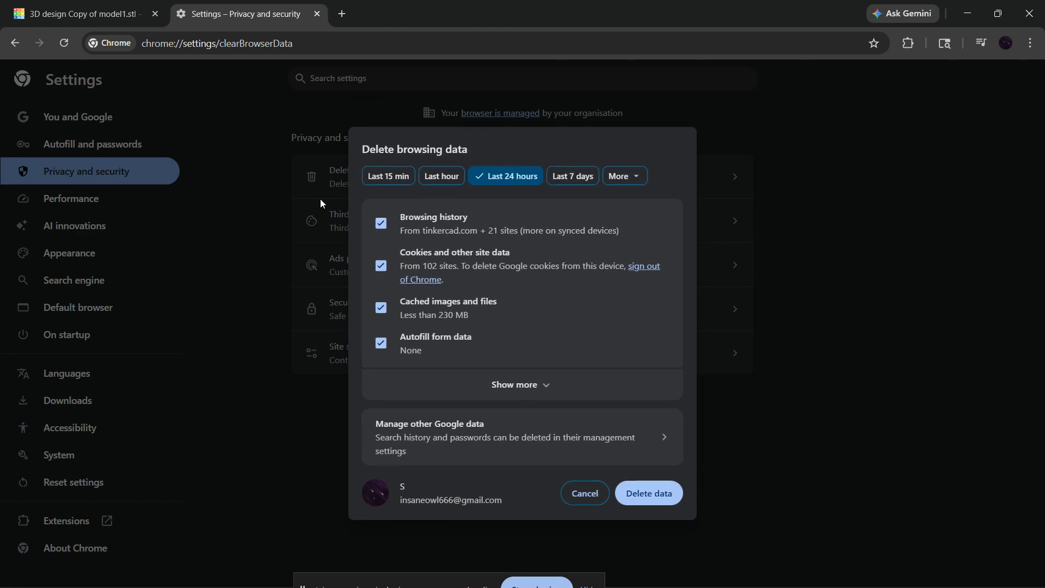
# Step: Switch back to the Tinkercad design, select the lamp to check it and deselect it
pyautogui.click(111, 11)
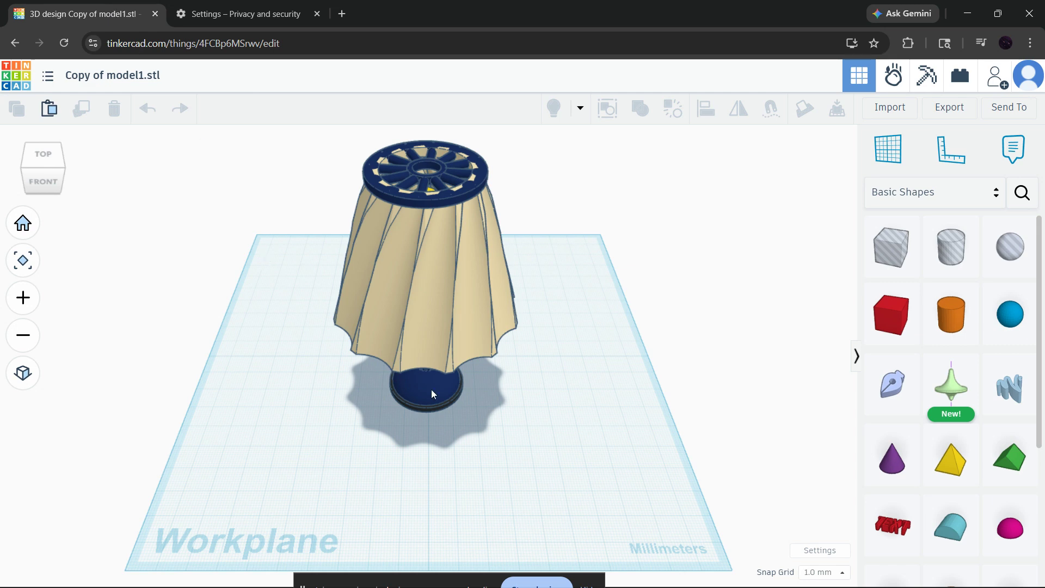
pyautogui.click(459, 259)
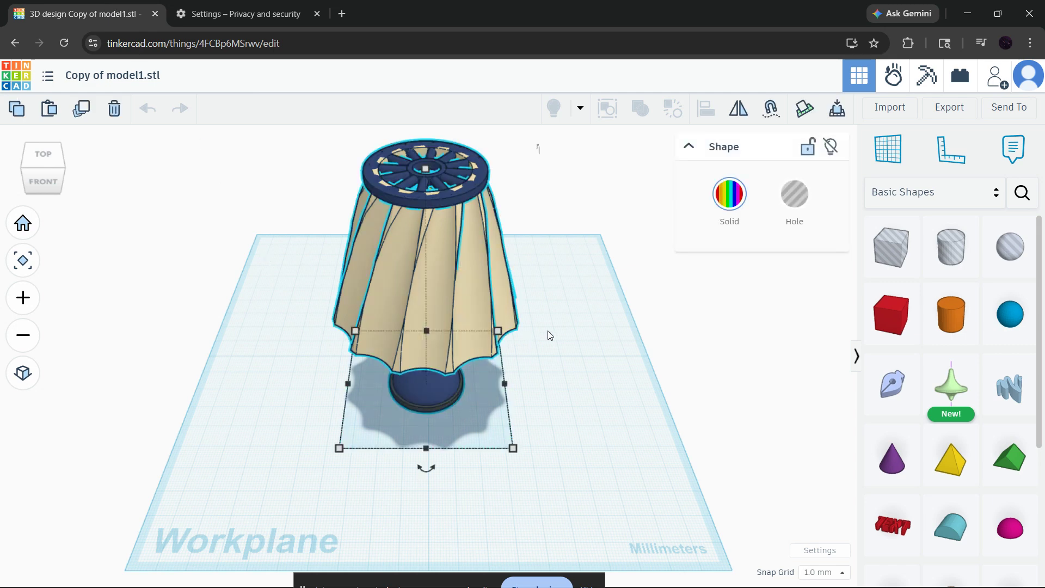
pyautogui.click(535, 256)
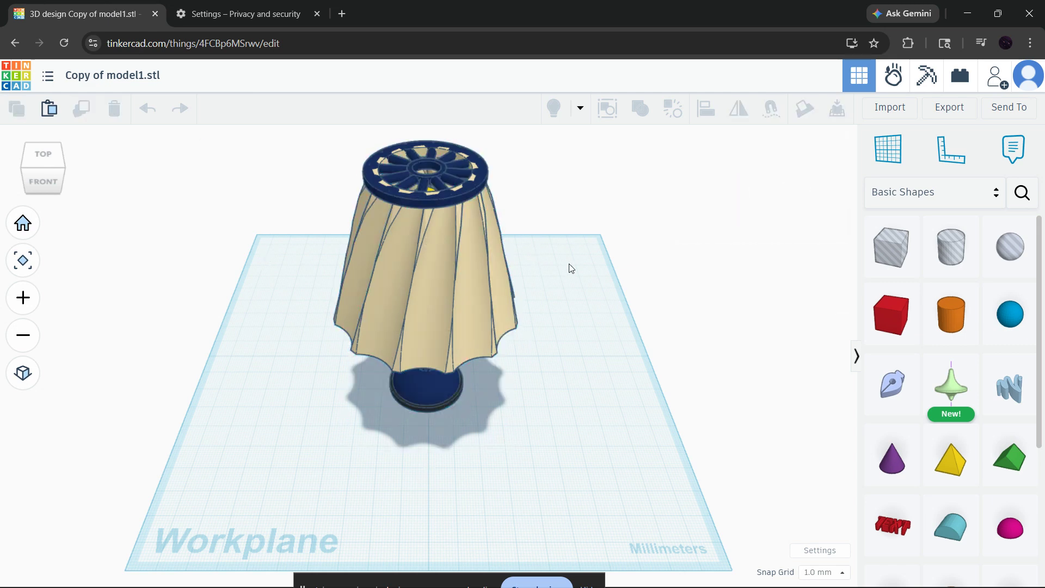
# Step: Delete the chosen browsing data in Chrome's settings and check the graphics acceleration setting before returning to the Tinkercad design
pyautogui.click(237, 21)
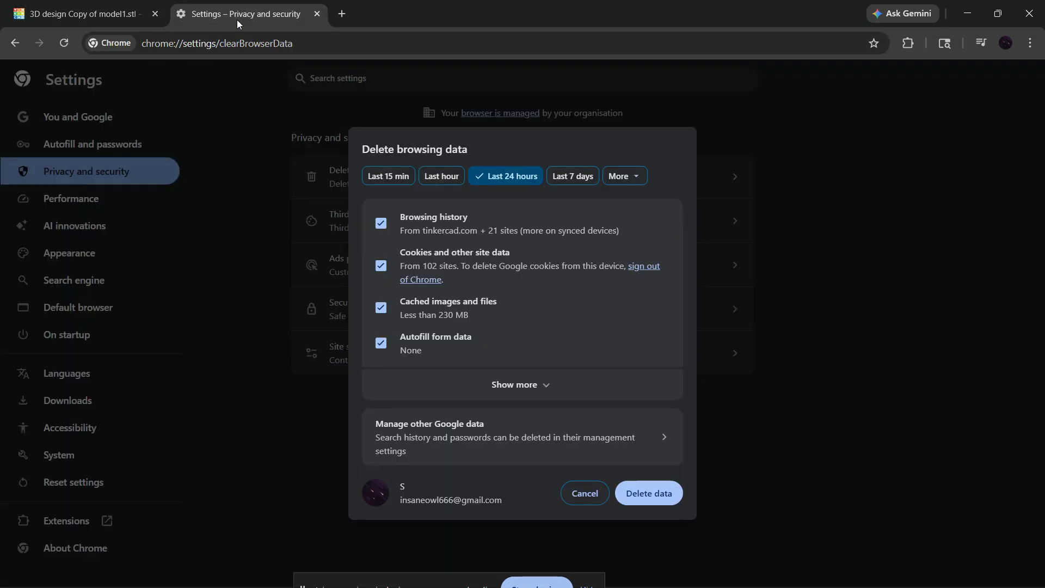
pyautogui.click(648, 493)
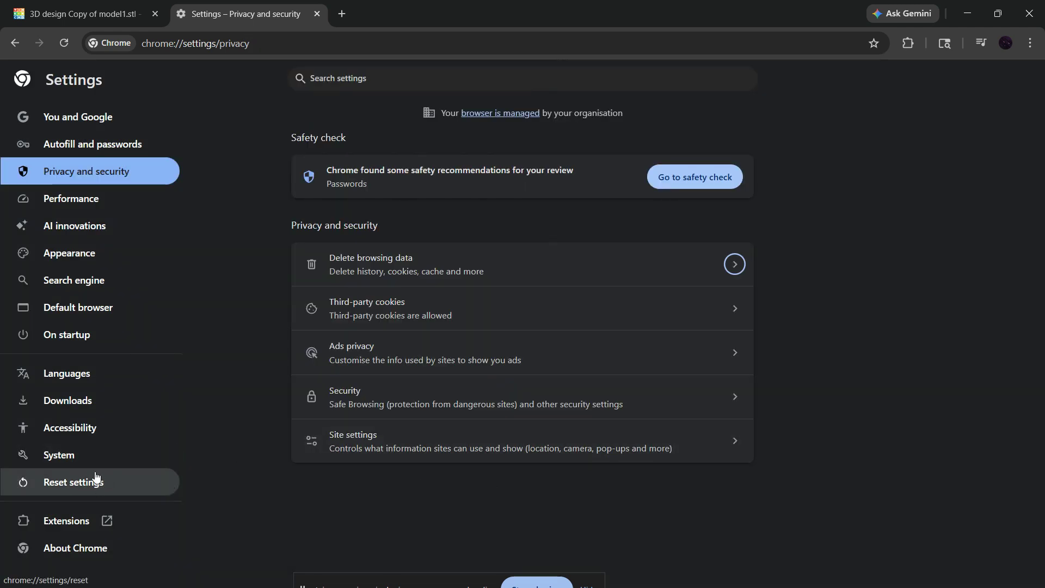
pyautogui.click(82, 456)
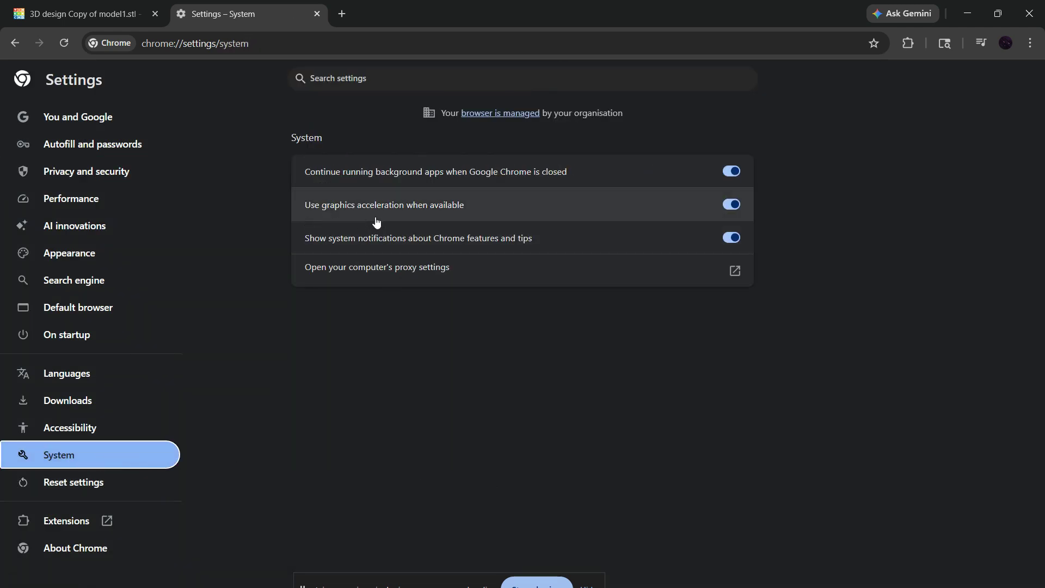
pyautogui.click(117, 13)
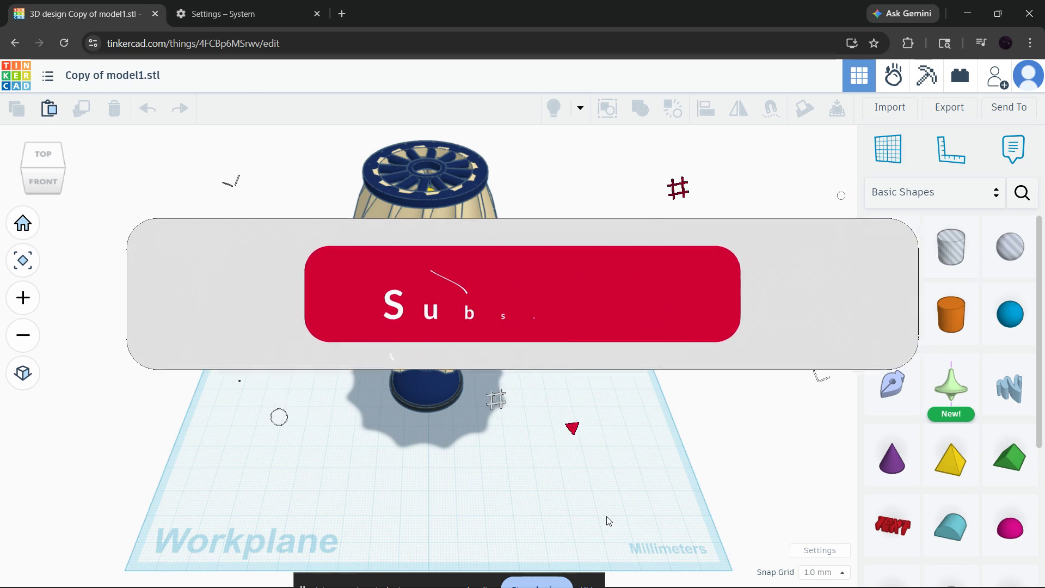